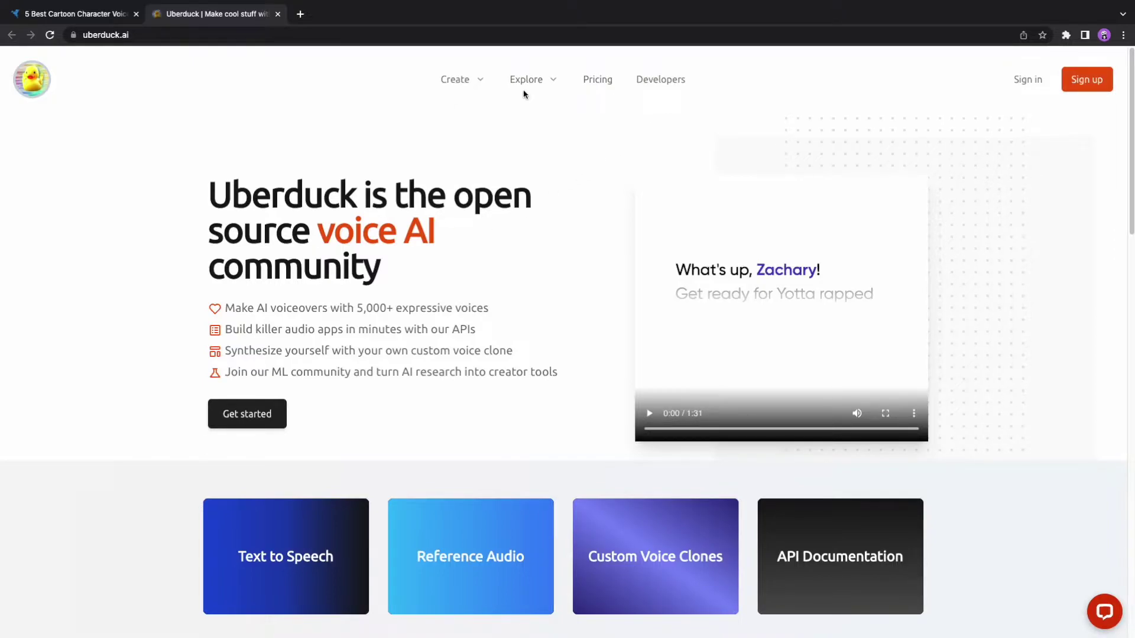
- Go from the Uberduck homepage to its Sign in page
left_click(1040, 81)
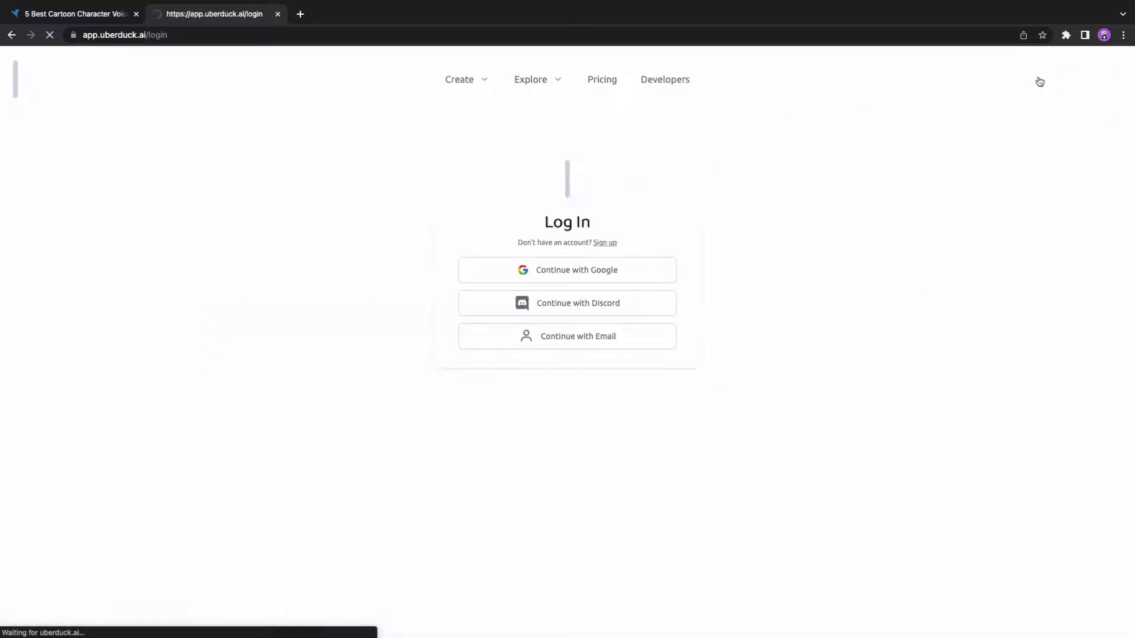
- Sign in to Uberduck with a Google account to reach the Text to speech page
left_click(578, 274)
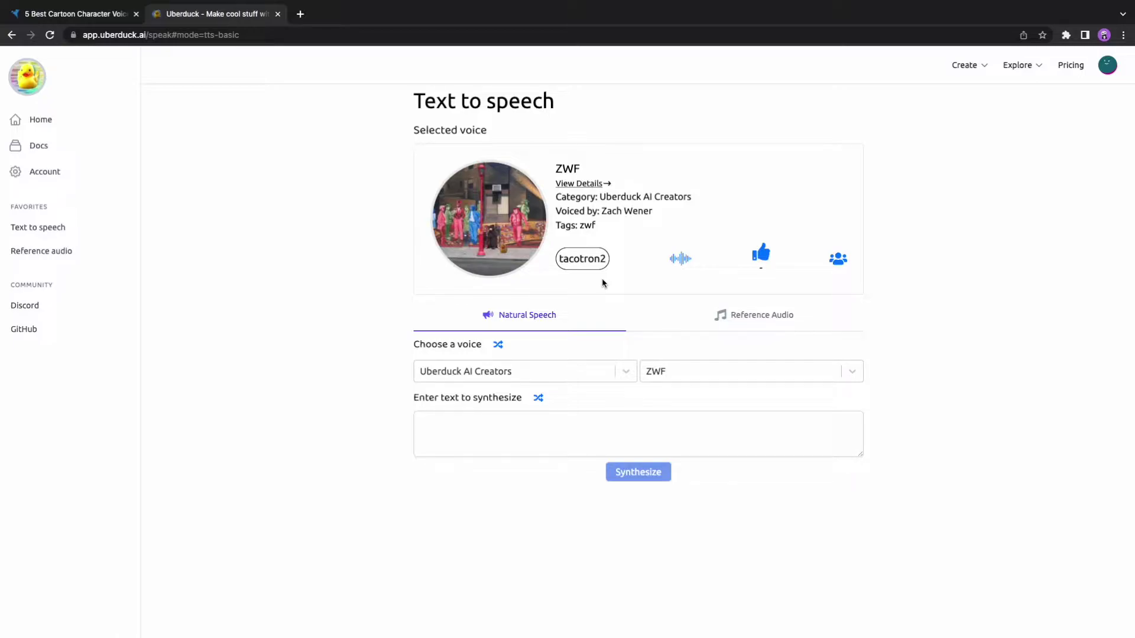
- Pick the SpongeBob SquarePants category and the SpongeBob SquarePants (regular) voice
left_click(547, 375)
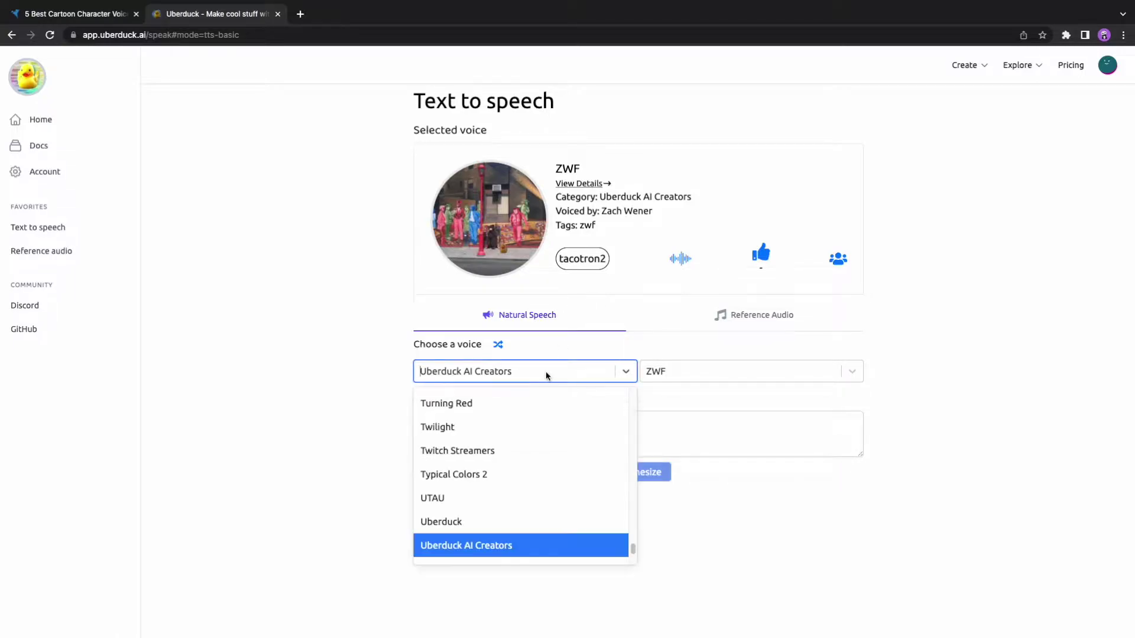
type("spon")
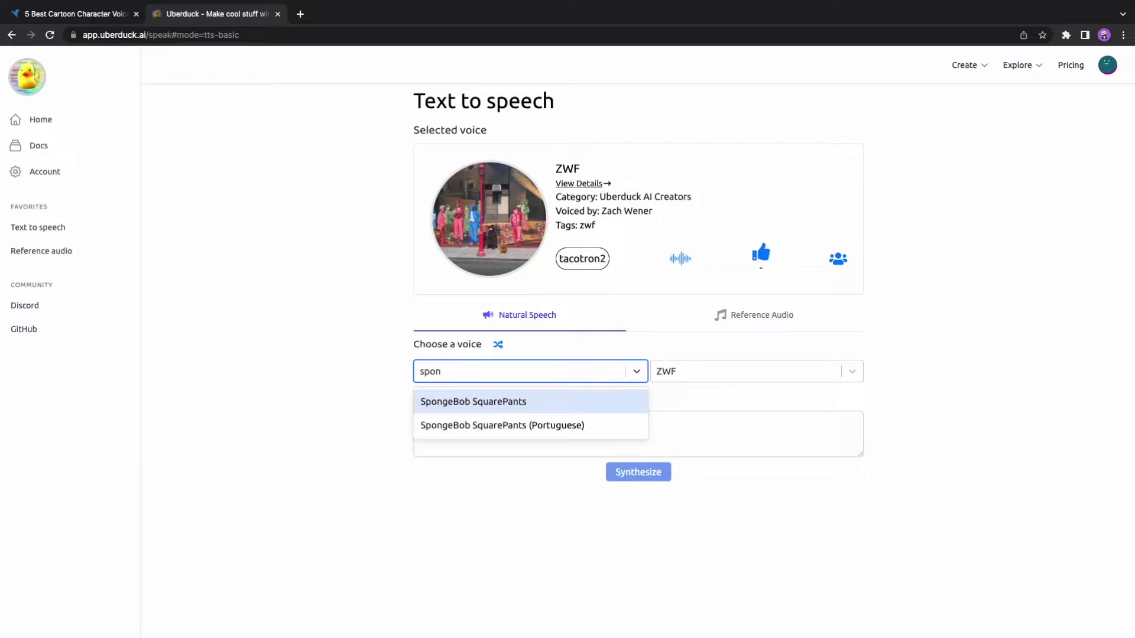
left_click(460, 402)
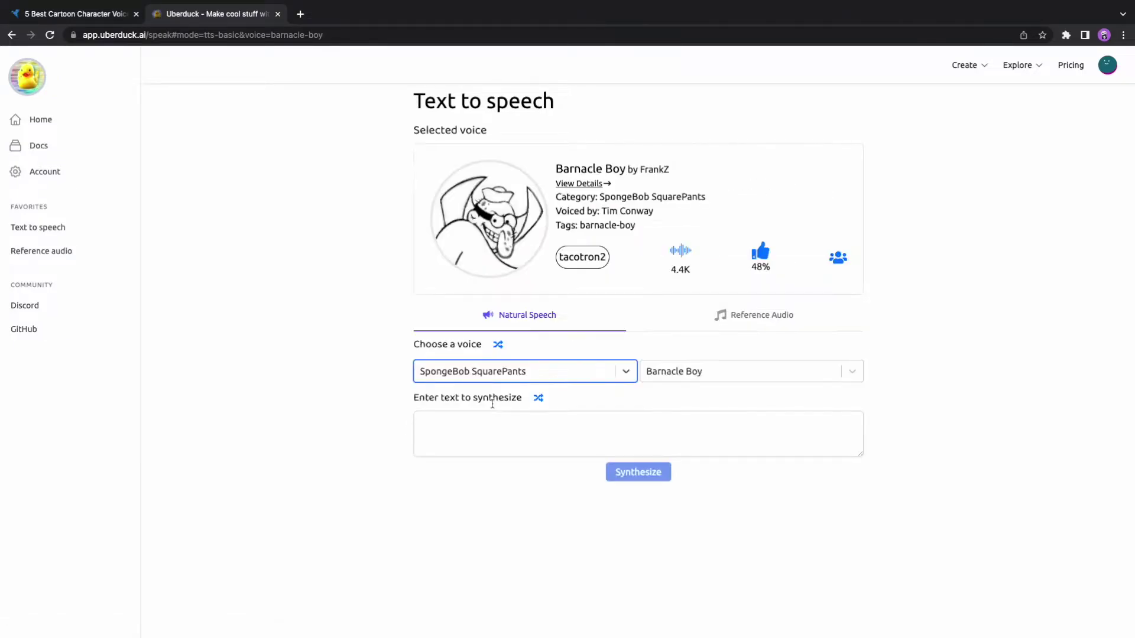
left_click(851, 375)
type("sp")
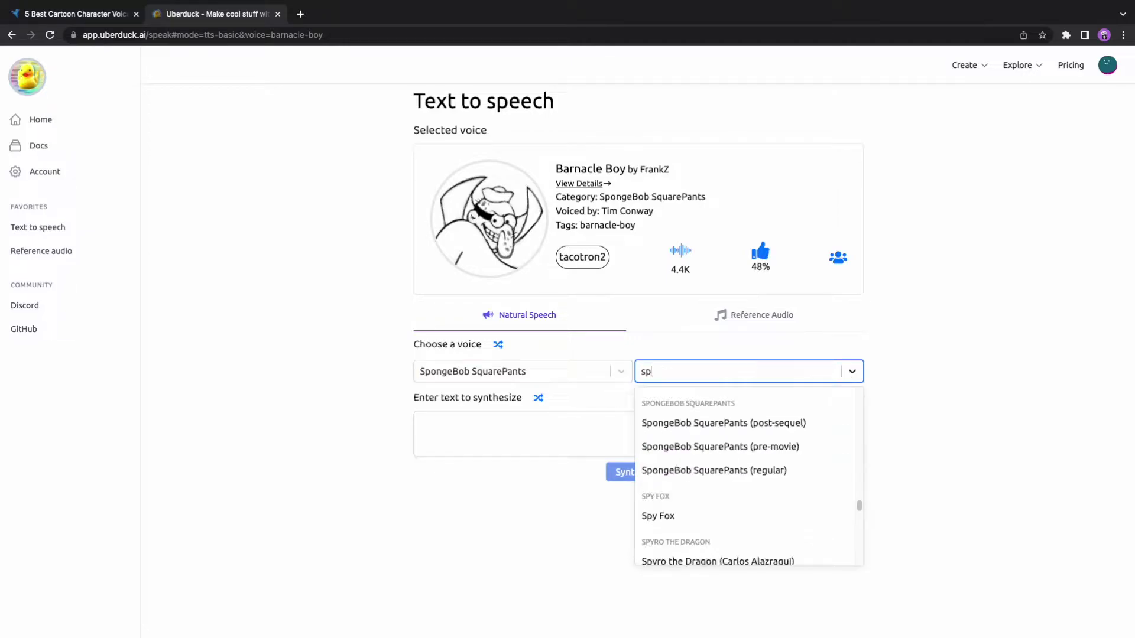
type("ongebob")
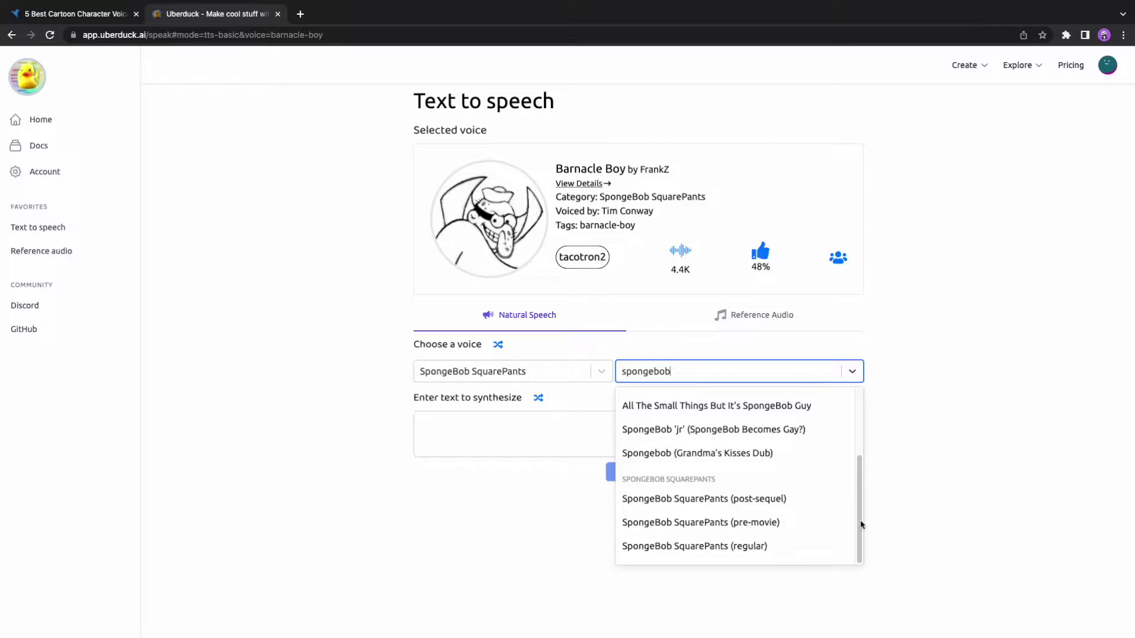
left_click(762, 547)
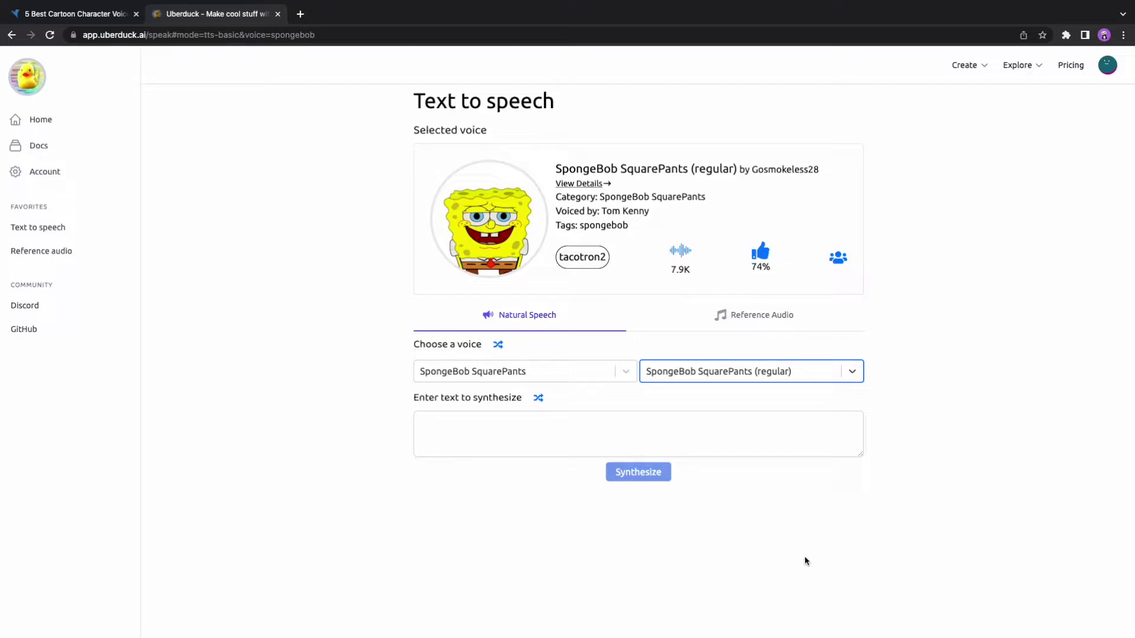
- In the guide article, scroll to the Uberduck section and select the Krusty Krab Pizzaa quote
left_click(89, 17)
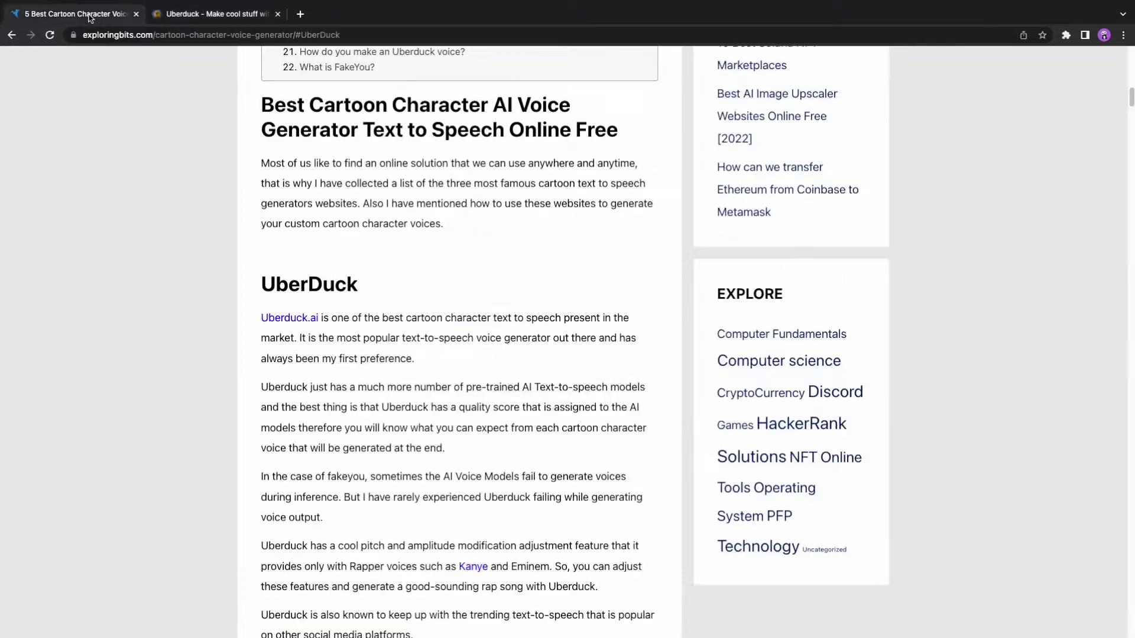
scroll(413, 407, "down", 10)
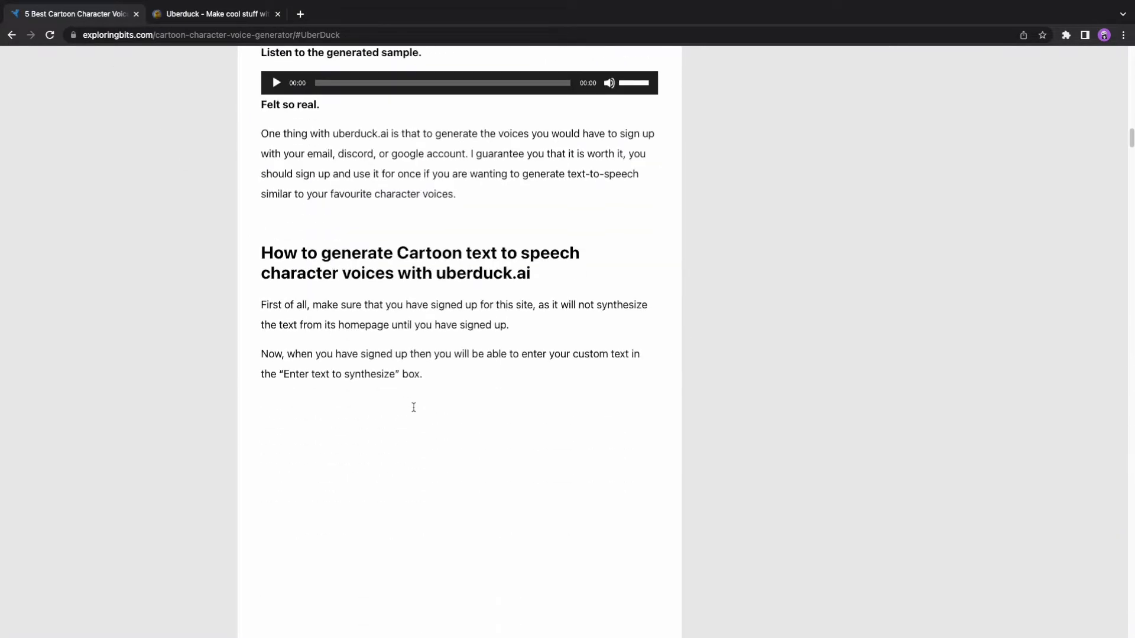
scroll(413, 407, "down", 7)
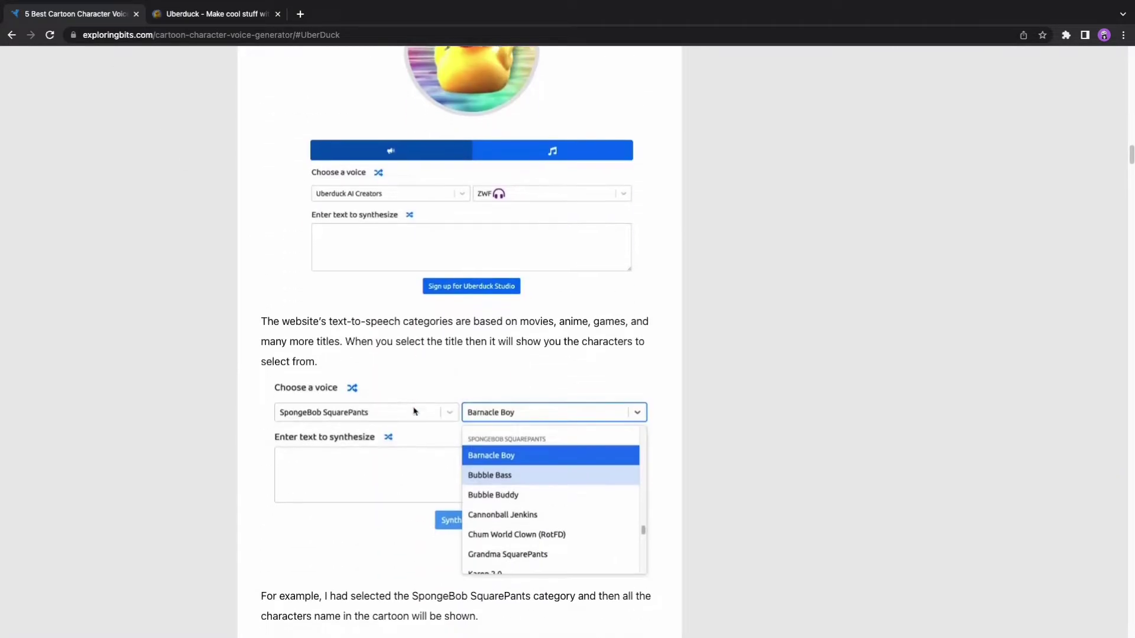
scroll(414, 412, "down", 10)
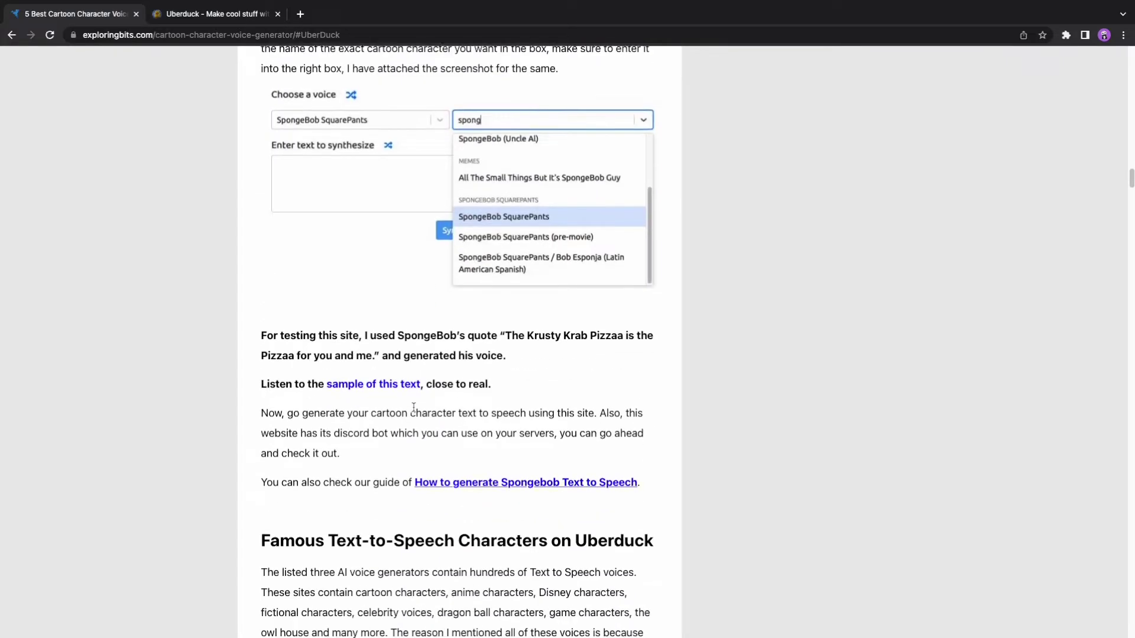
scroll(414, 407, "down", 1)
left_click_drag(506, 324, 376, 341)
key("super+c")
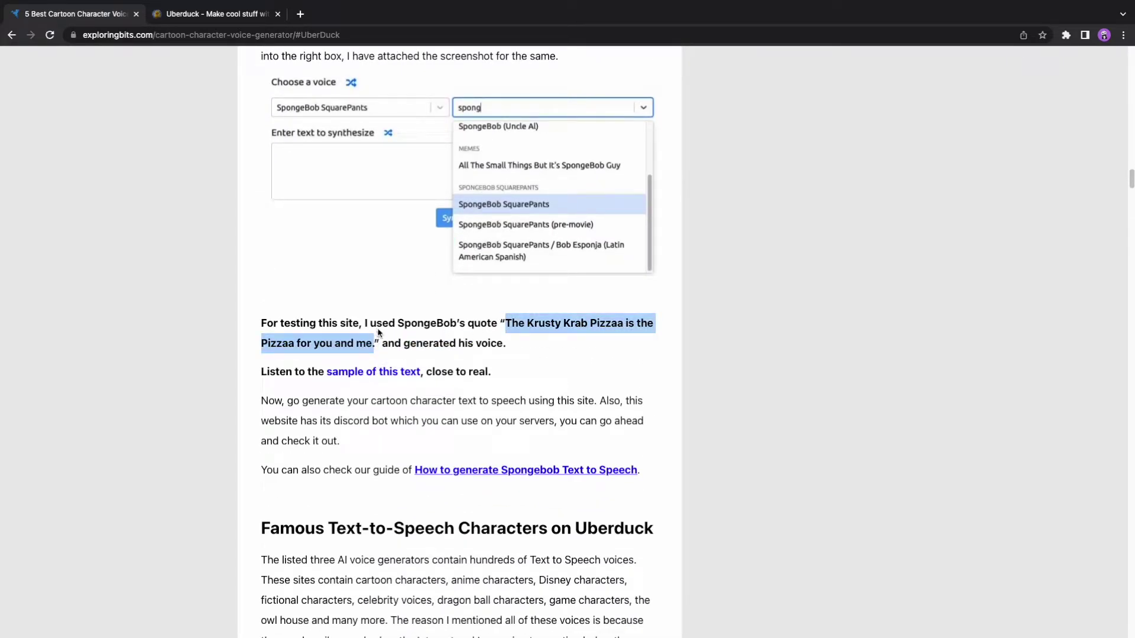
- Paste the Krusty Krab Pizzaa quote, synthesize and play the SpongeBob clip, then return to the article
left_click(218, 24)
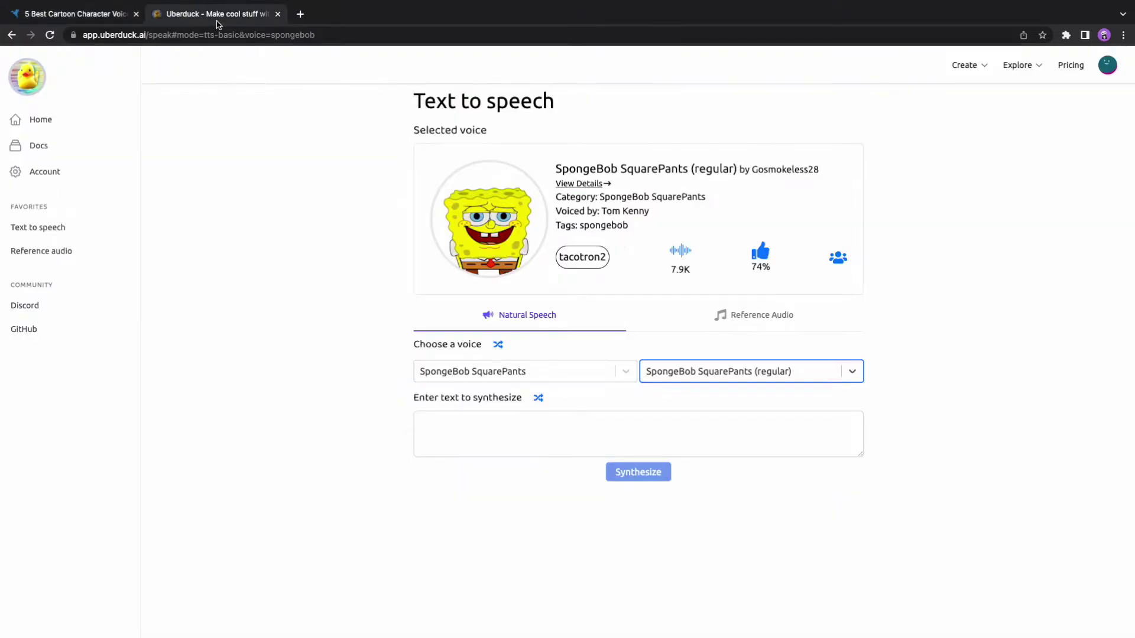
left_click(477, 421)
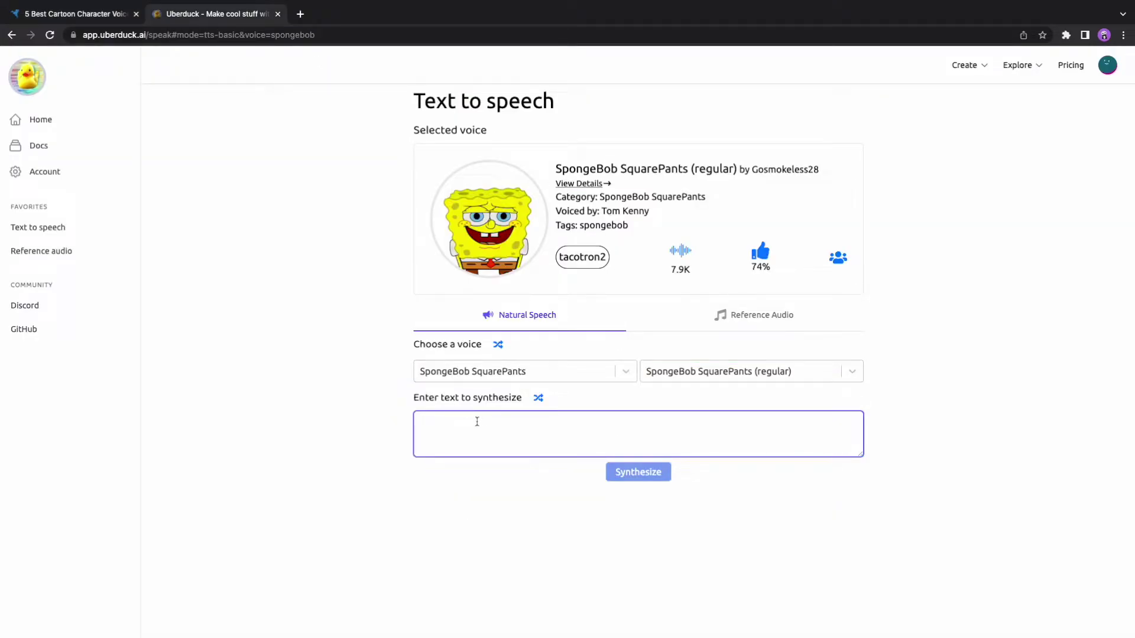
key("super+v")
left_click(652, 475)
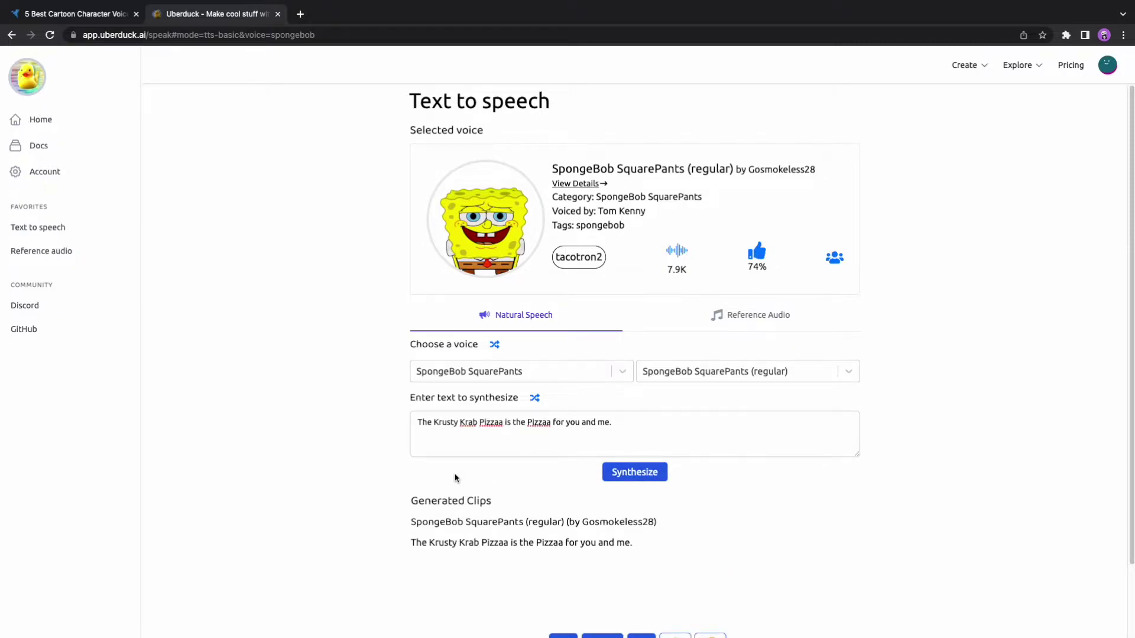
scroll(455, 477, "down", 2)
left_click(594, 557)
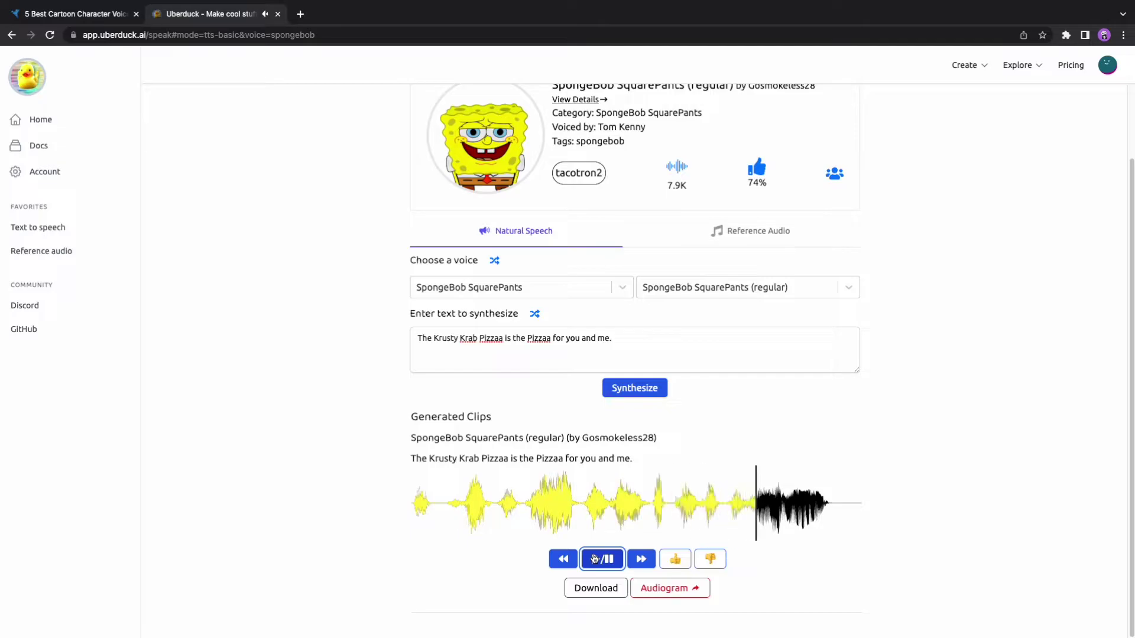
left_click(71, 14)
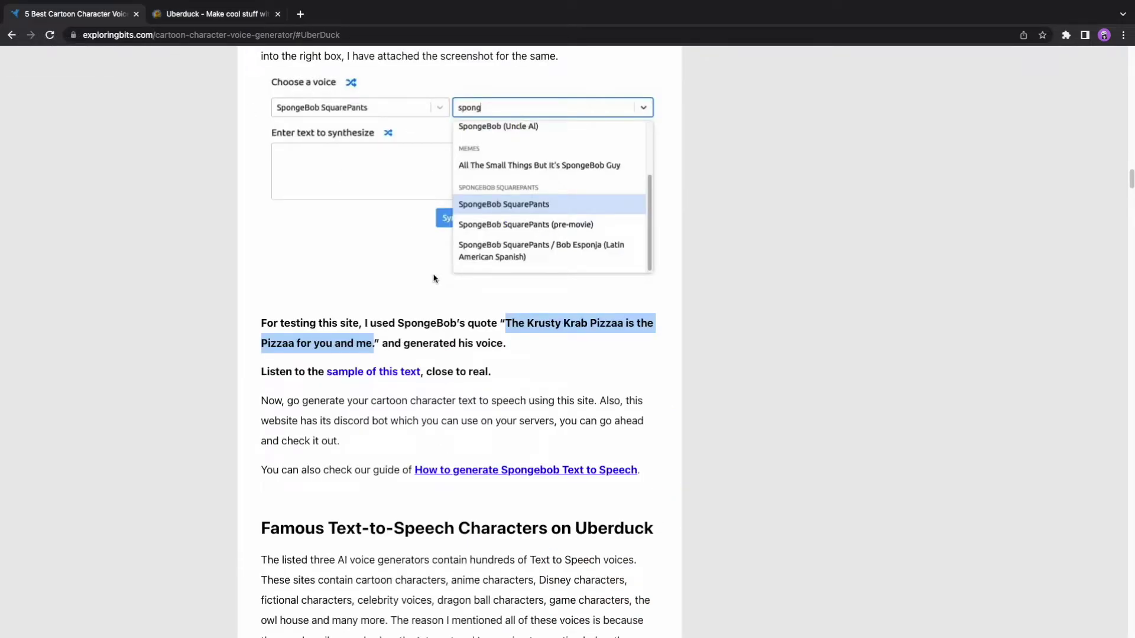
- Move on to FakeYou's Text to Speech page and open its category filter list
scroll(431, 279, "down", 15)
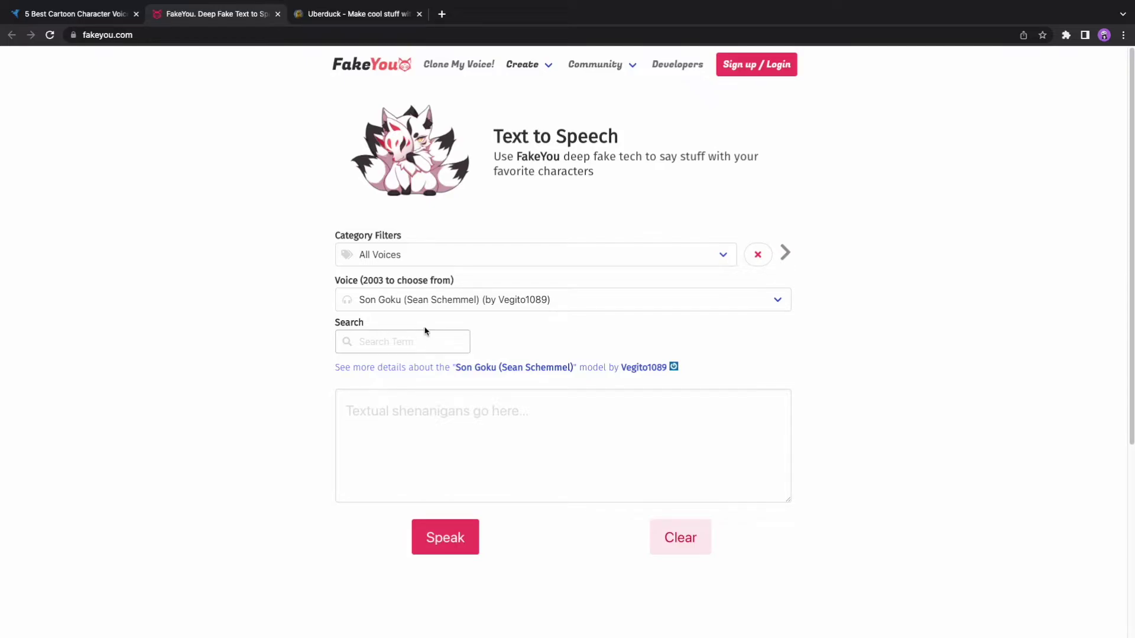
left_click(718, 258)
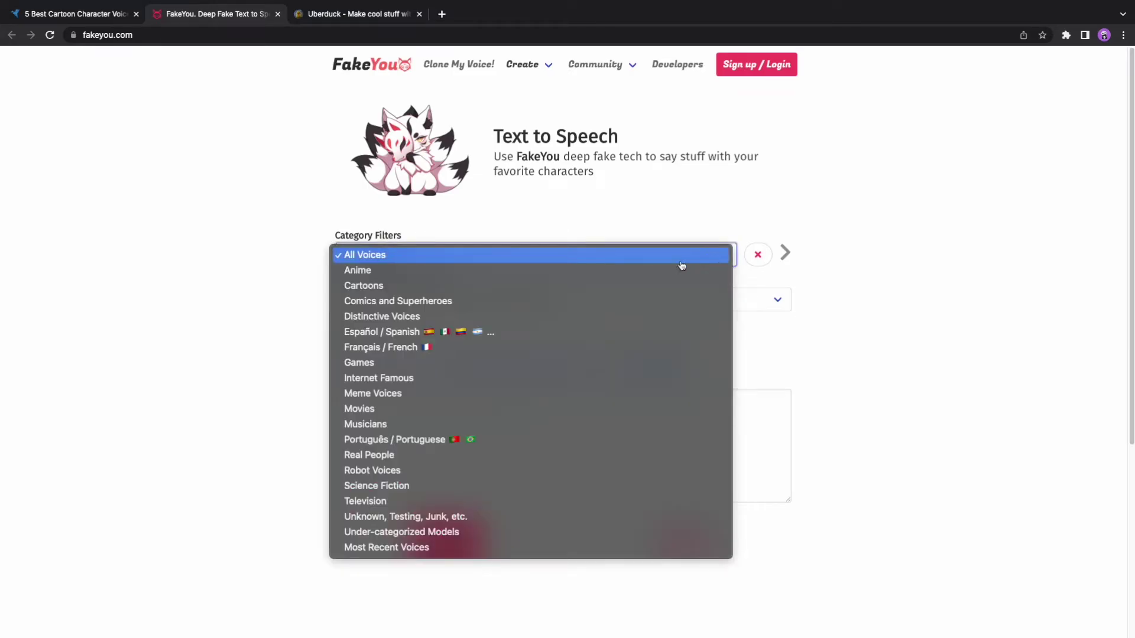
- Filter FakeYou voices to Cartoons and choose Mickey Mouse (Wayne Allwine) by searching 'Mick'
left_click(394, 288)
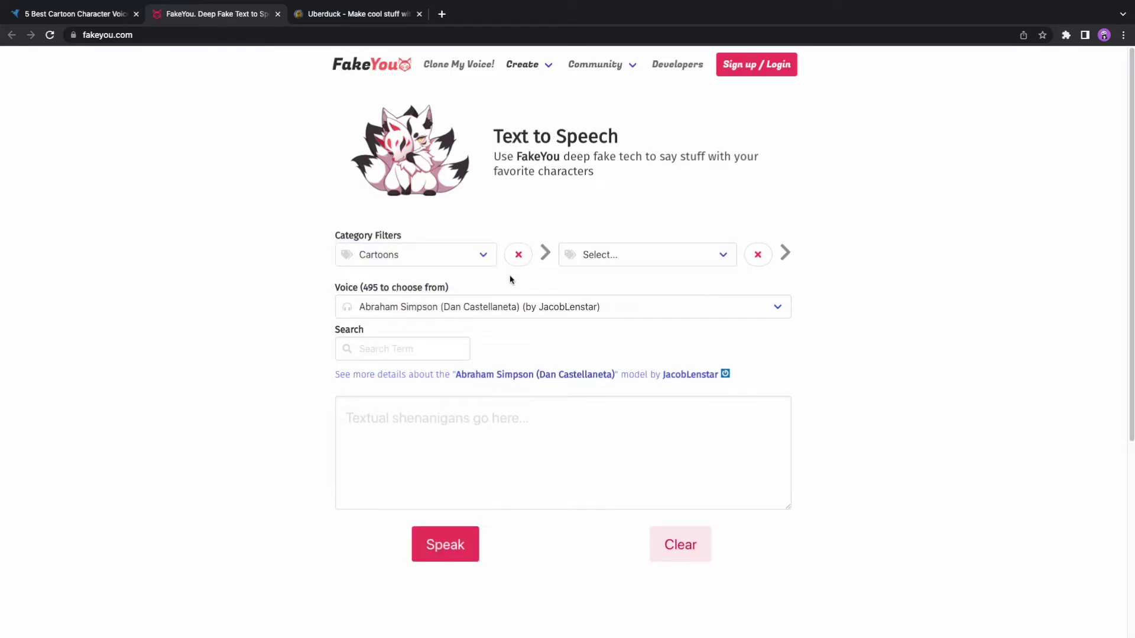
left_click(724, 258)
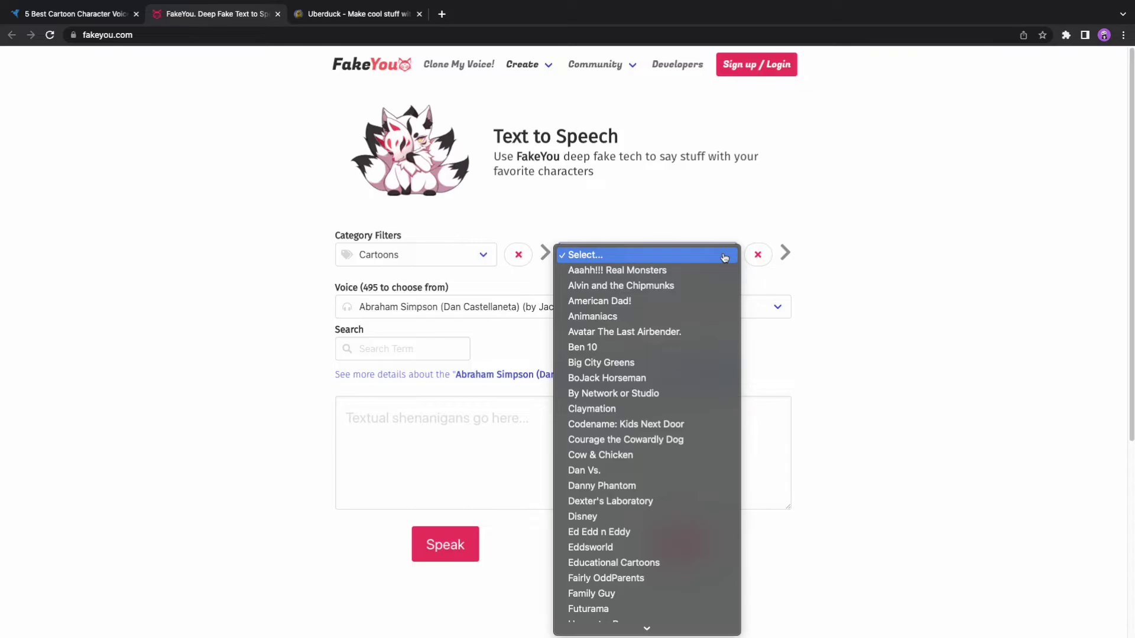
left_click(404, 349)
left_click(403, 348)
type("Mick")
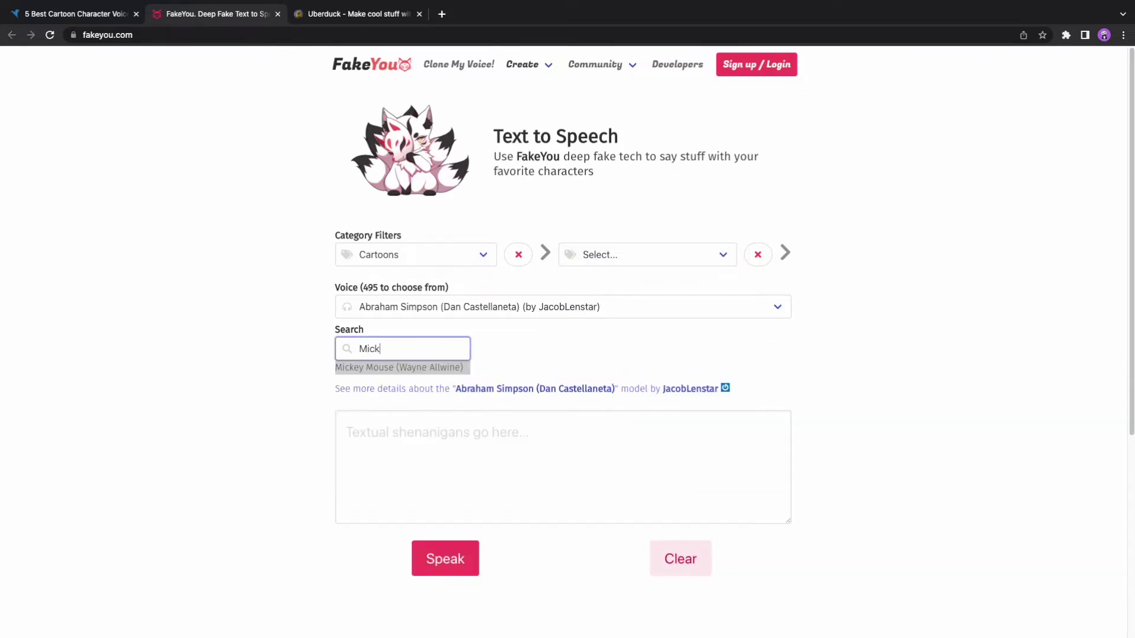
left_click(392, 368)
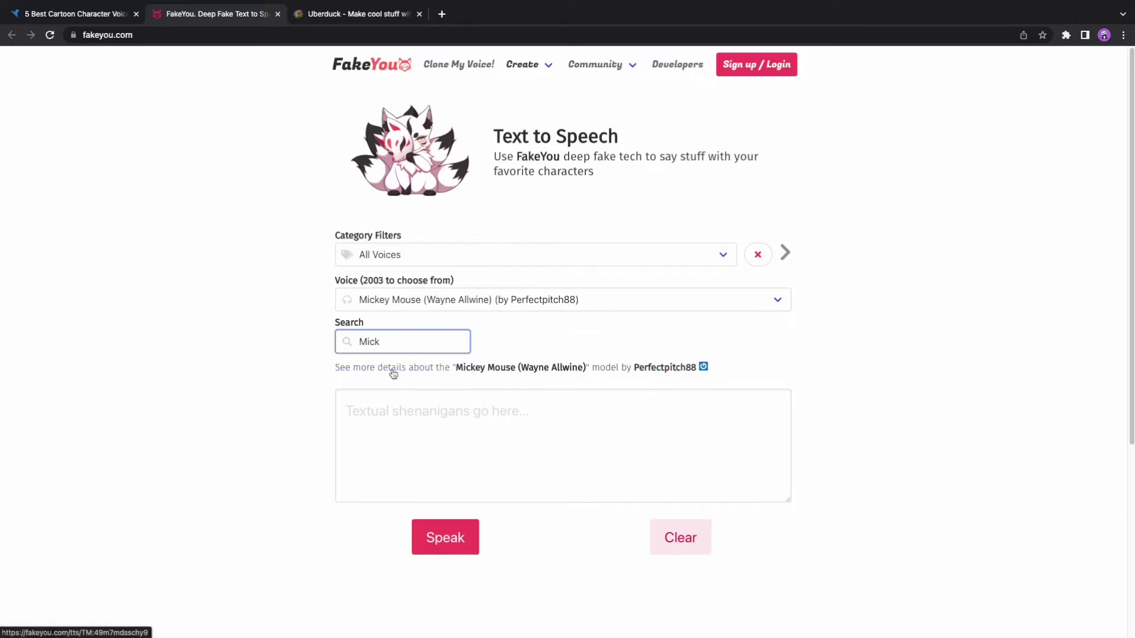
- Ready FakeYou's text box and go back to the guide article
left_click(387, 423)
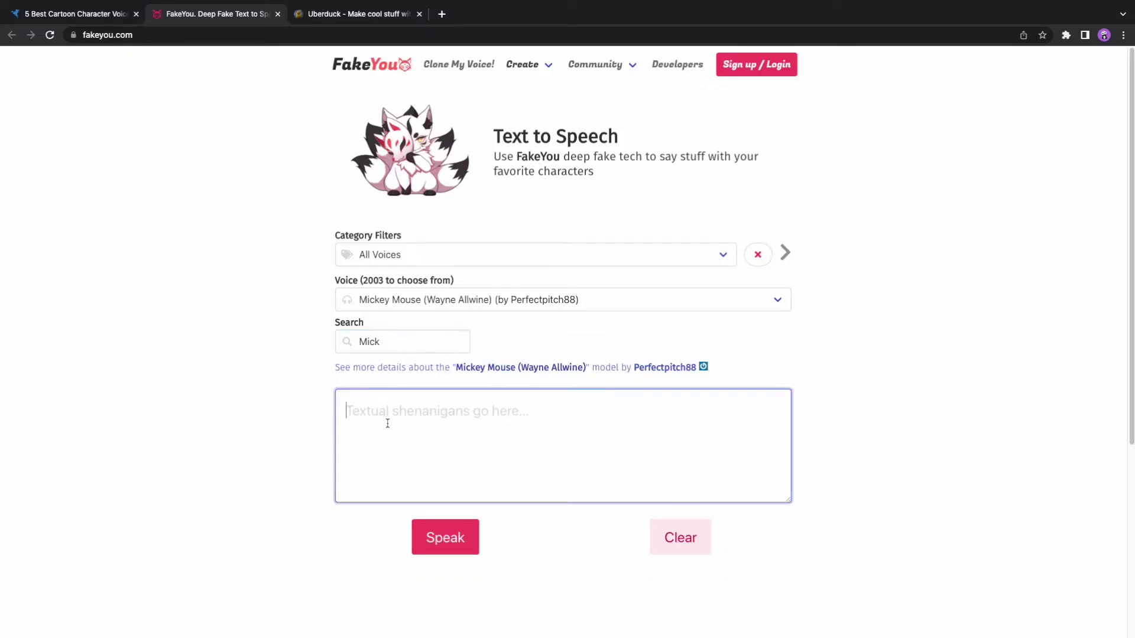
left_click(95, 19)
scroll(373, 384, "down", 5)
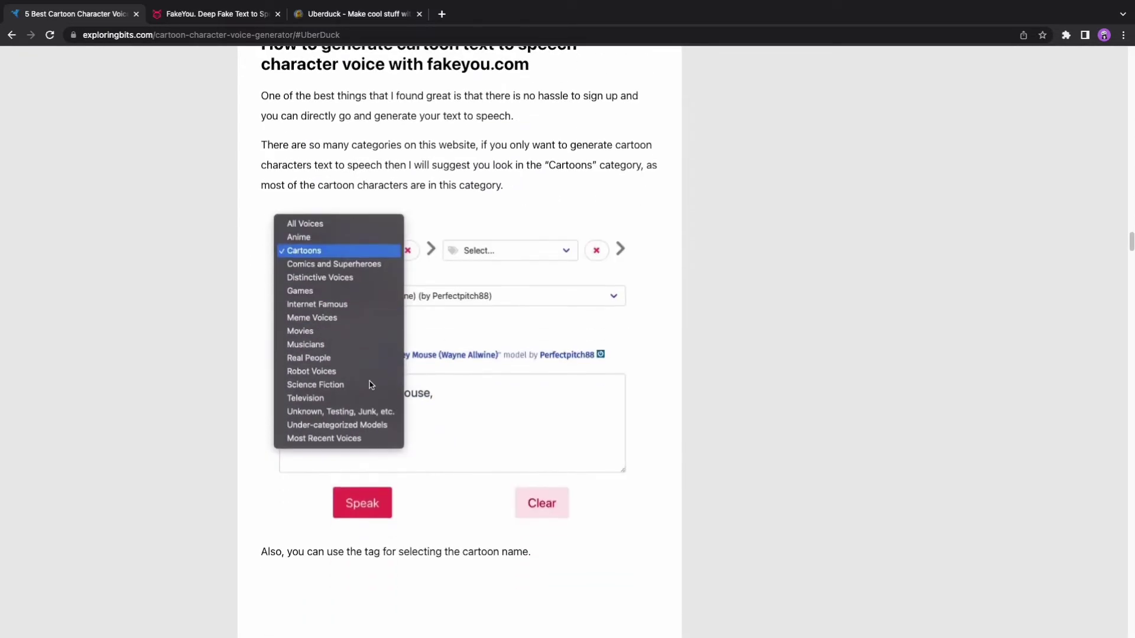
- Copy the 'Welcome to our clubhouse, Are you ready to play!' quote into FakeYou's text box
scroll(391, 372, "down", 10)
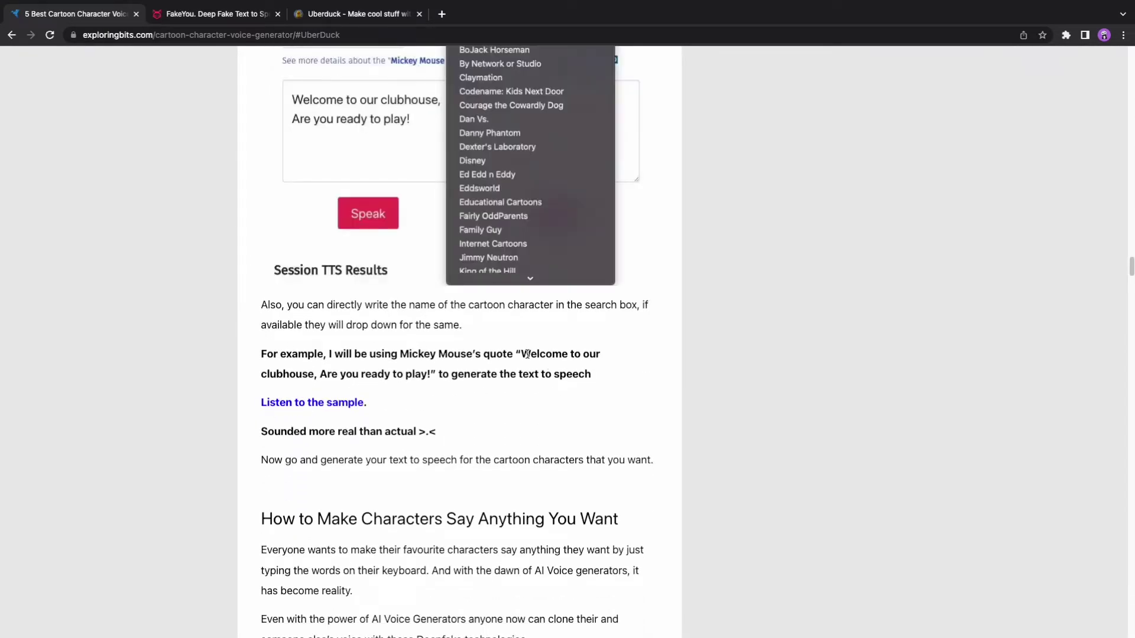
left_click_drag(521, 354, 431, 374)
key("ctrl+c")
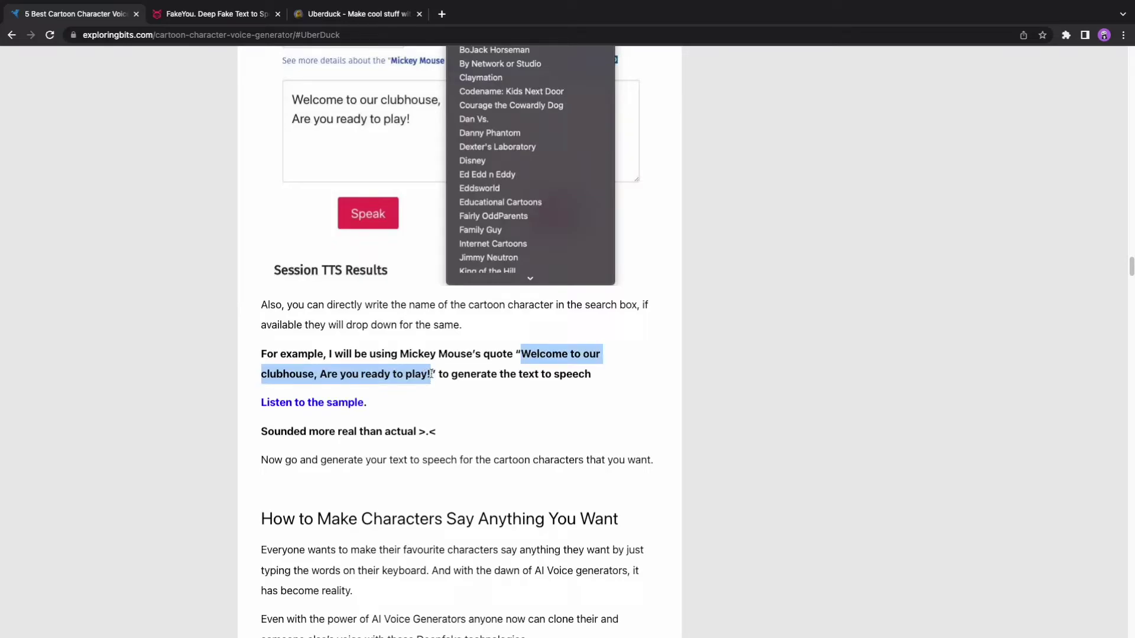
left_click(261, 21)
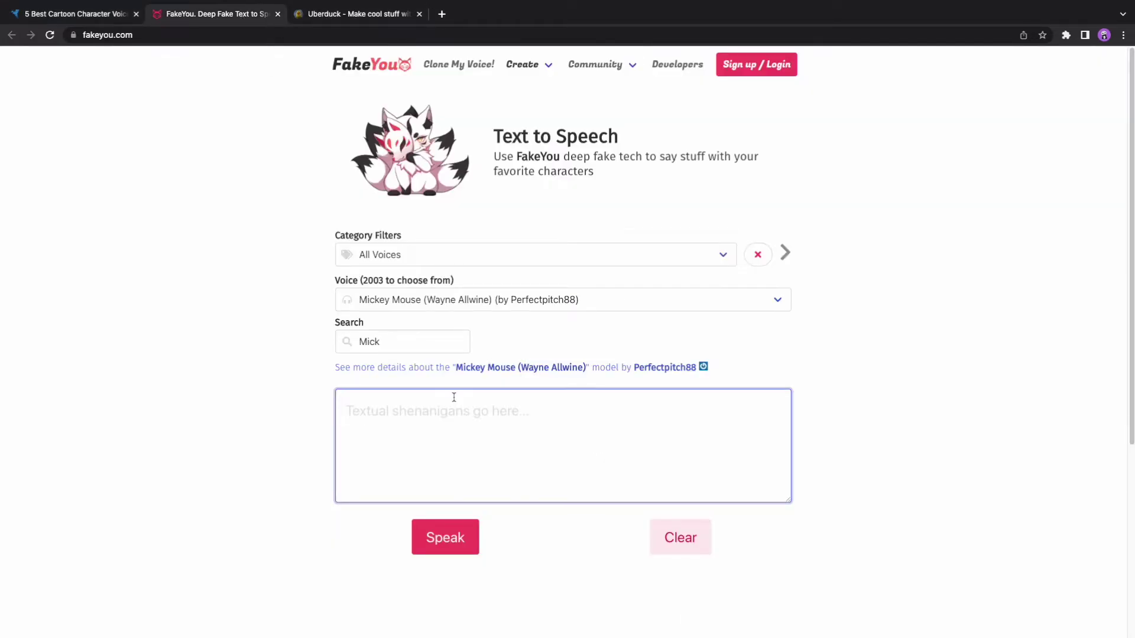
key("ctrl+v")
- Generate the Mickey Mouse (Wayne Allwine) clip of the quote and play it
left_click(460, 549)
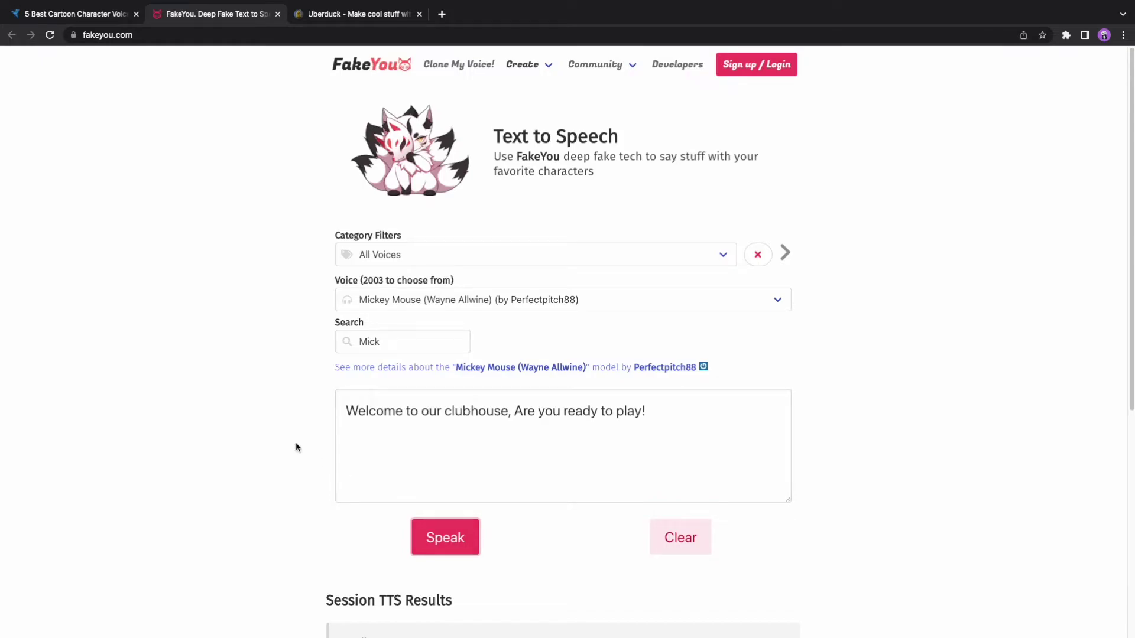
scroll(296, 442, "down", 1)
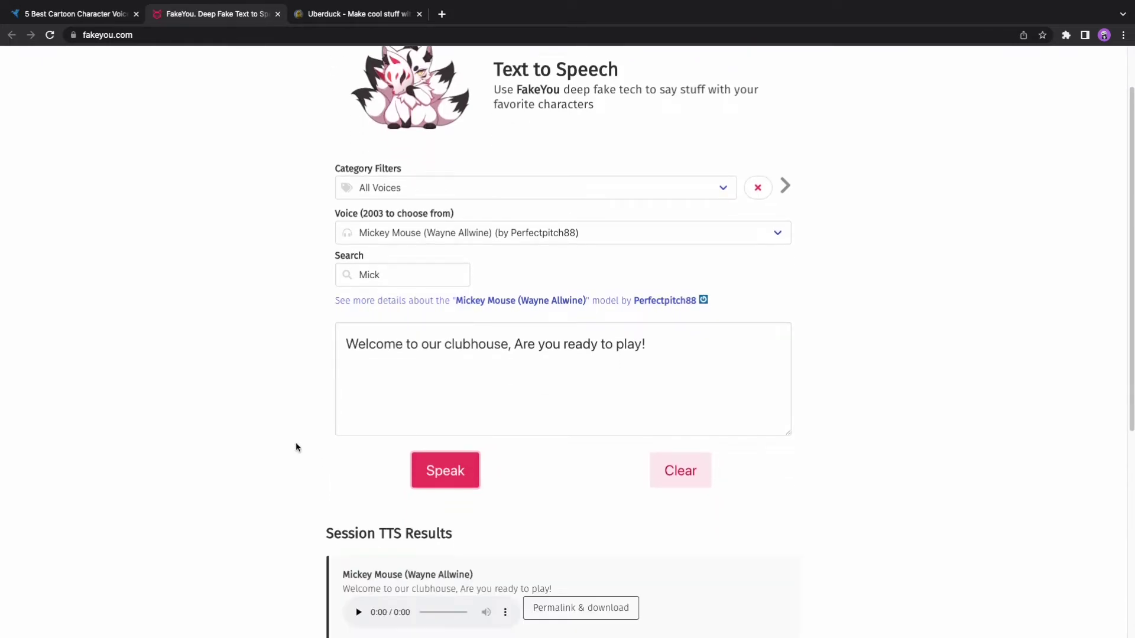
scroll(295, 443, "down", 2)
scroll(298, 440, "down", 2)
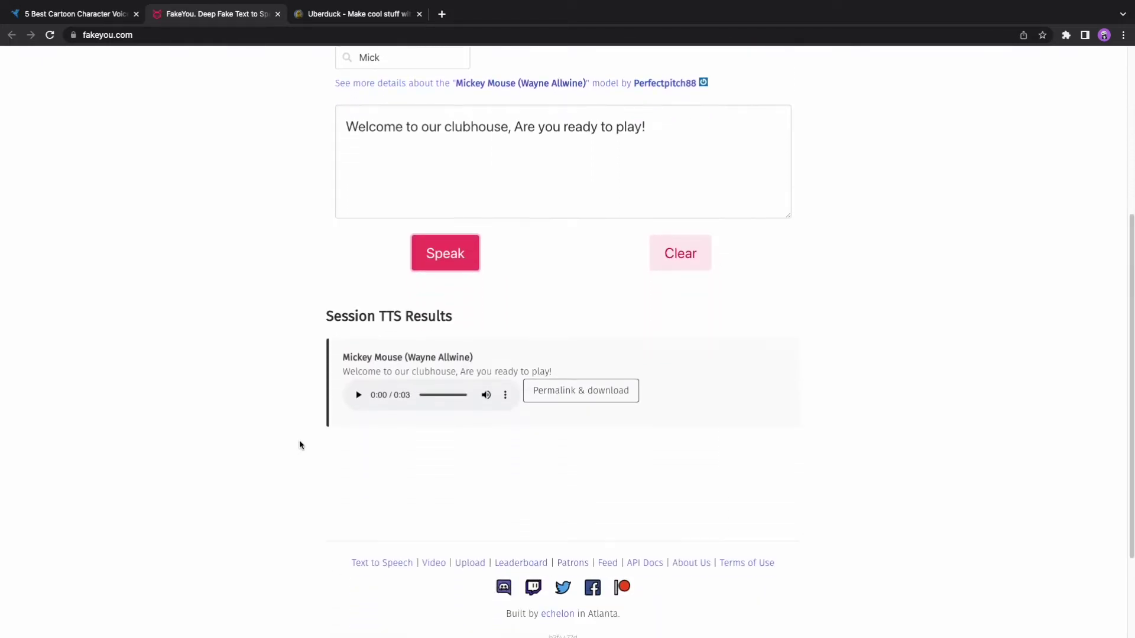
left_click(358, 394)
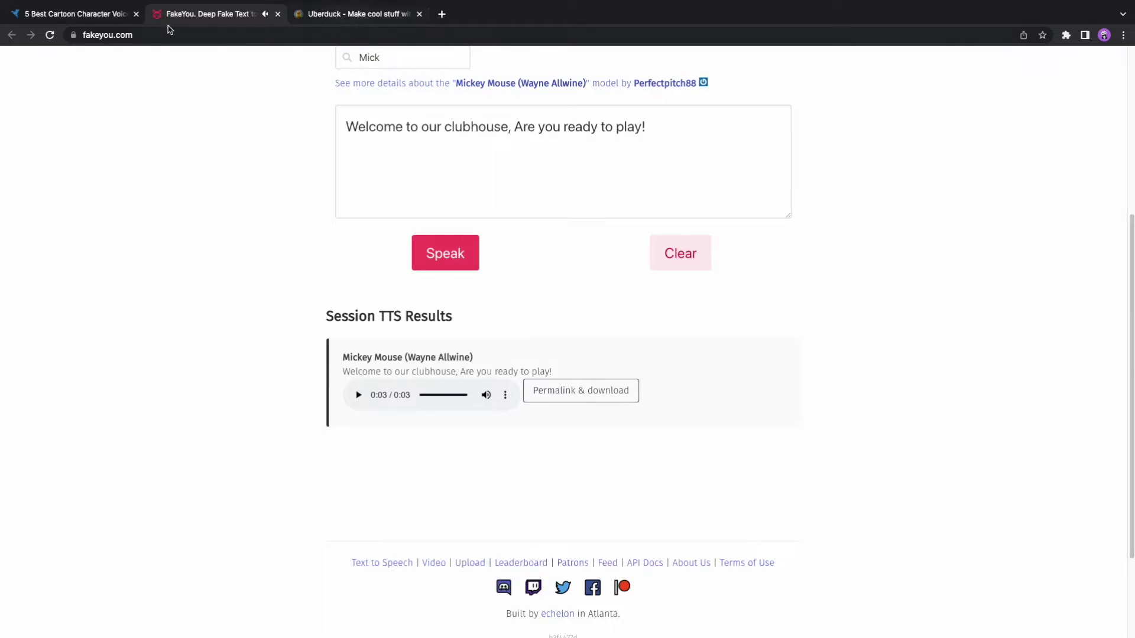
- Return to the guide article and scroll to its 15.ai section
left_click(112, 18)
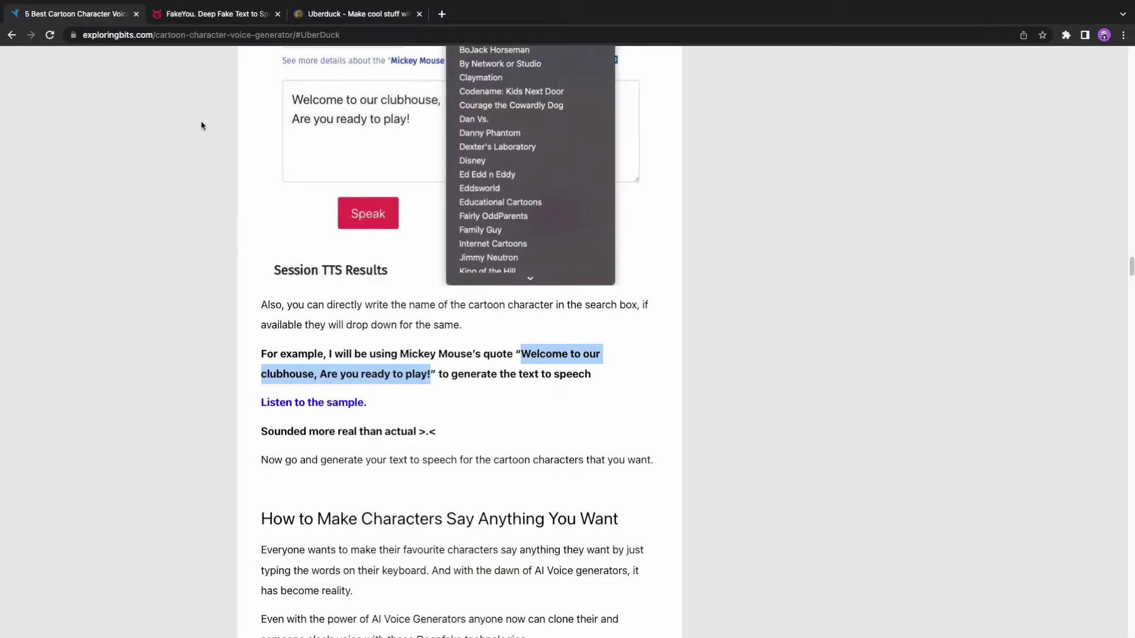
scroll(304, 335, "down", 10)
scroll(304, 335, "down", 4)
scroll(304, 336, "up", 5)
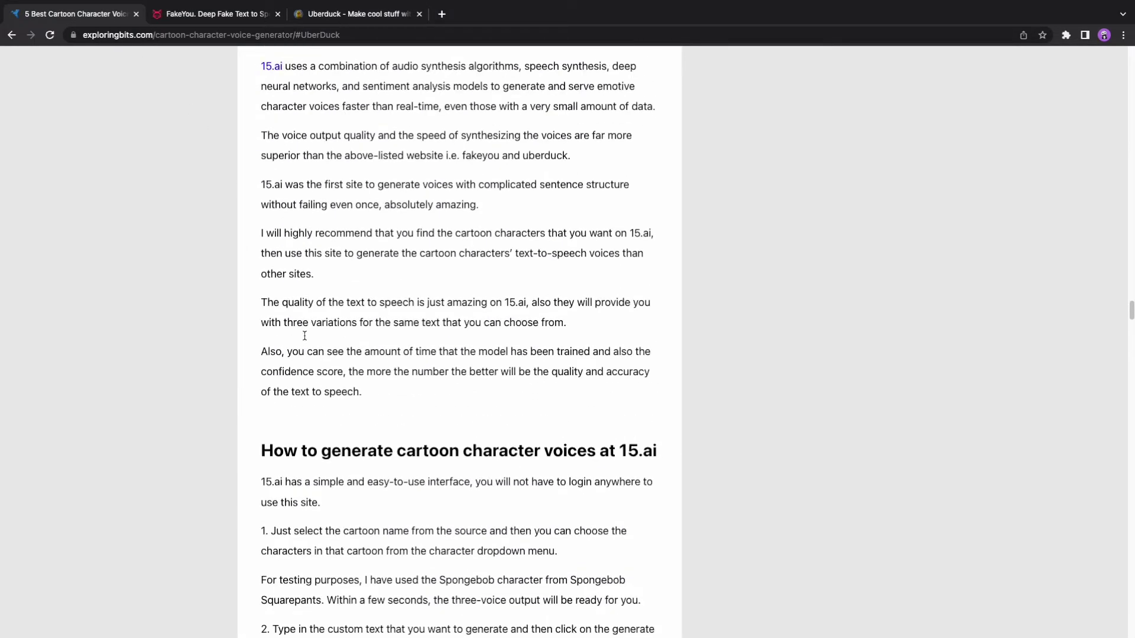
scroll(305, 336, "up", 2)
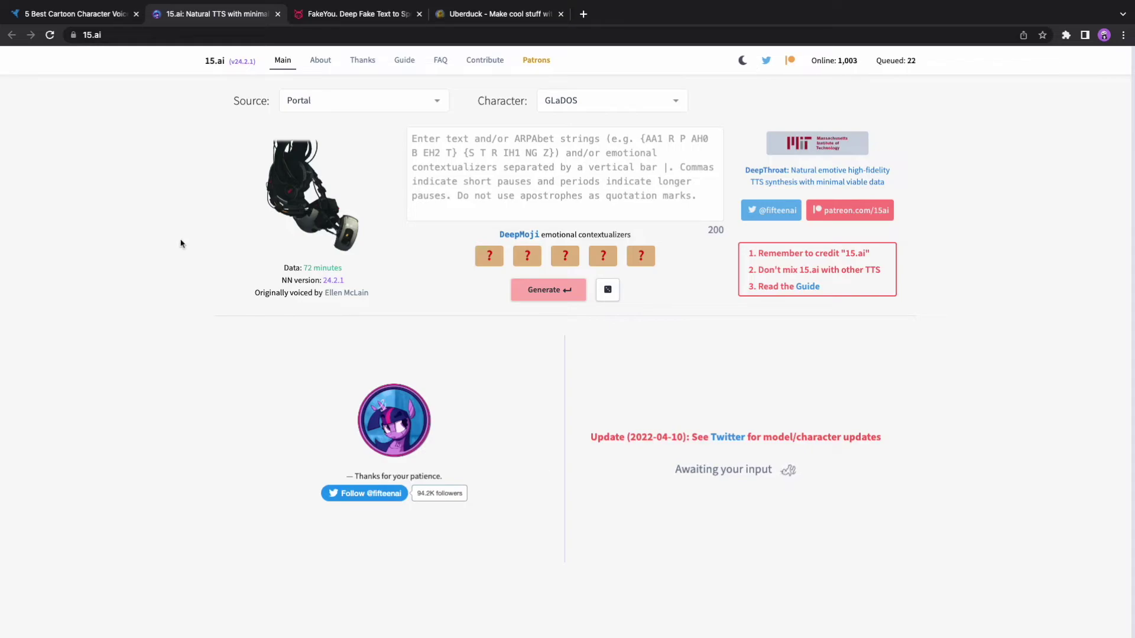
- Set 15.ai's source to SpongeBob SquarePants and select the guide's SpongeBob quote
left_click(339, 112)
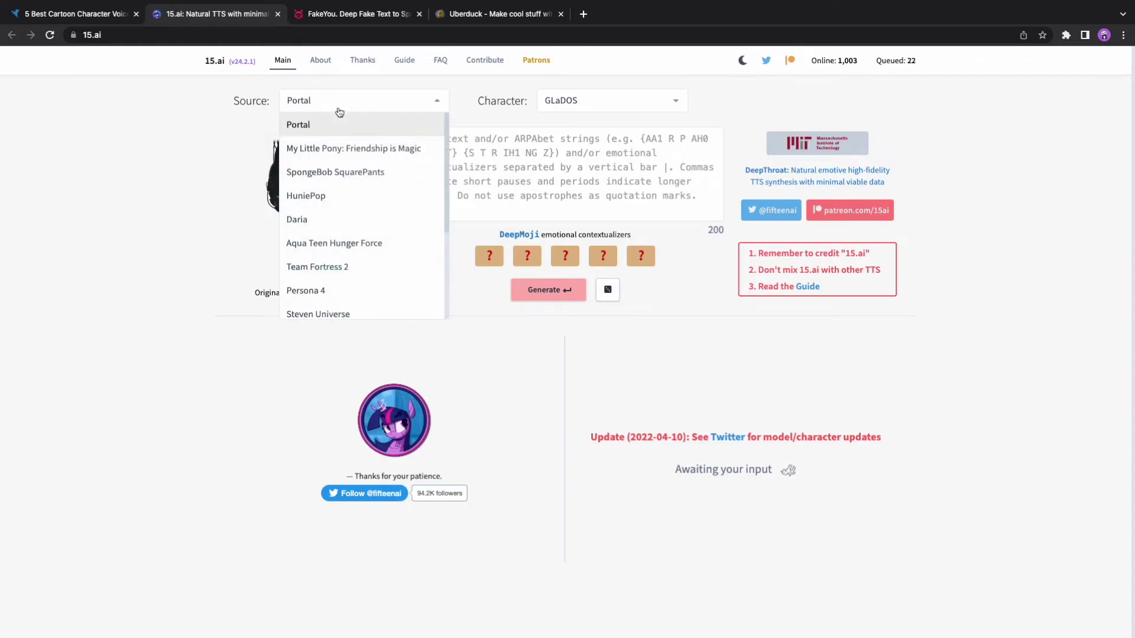
left_click(370, 172)
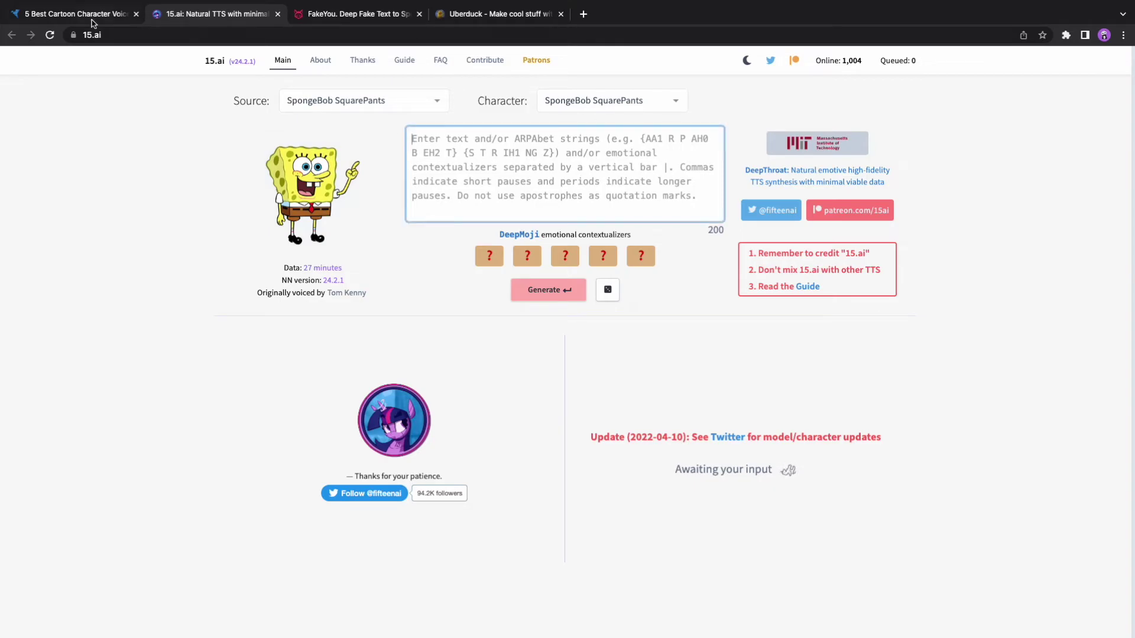
left_click(90, 21)
scroll(409, 352, "down", 10)
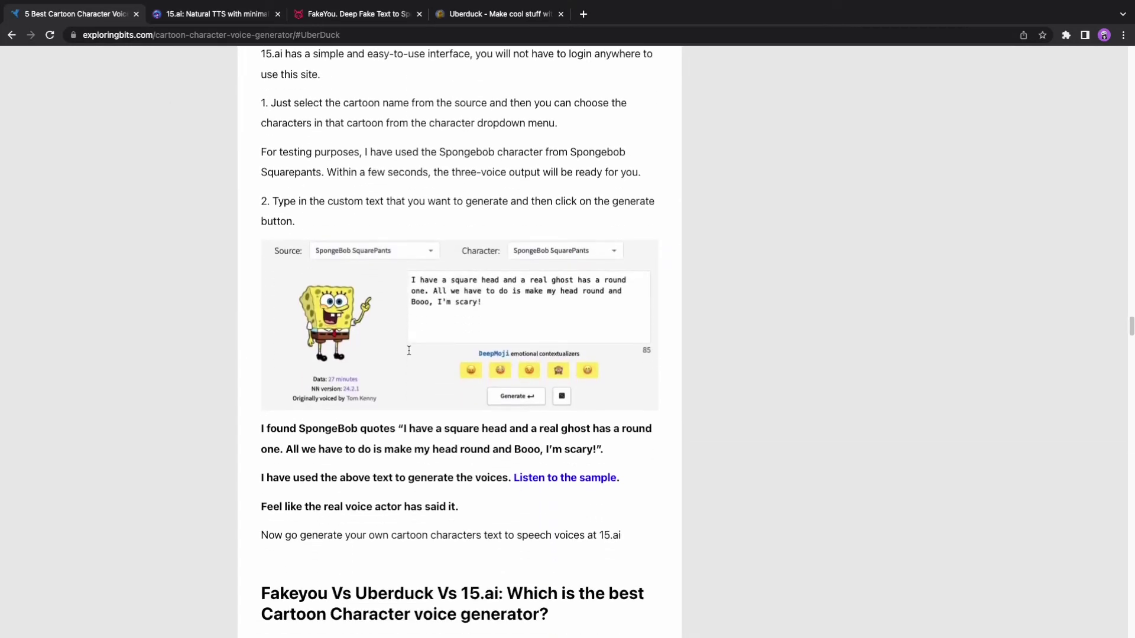
scroll(409, 353, "down", 1)
left_click_drag(404, 400, 595, 421)
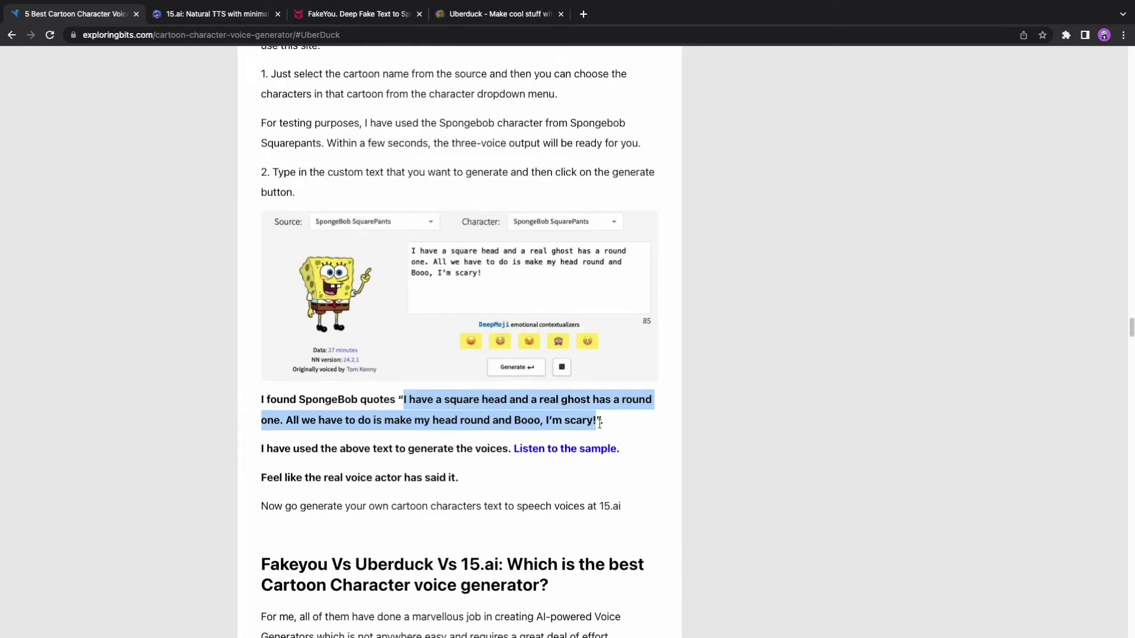
left_click(238, 18)
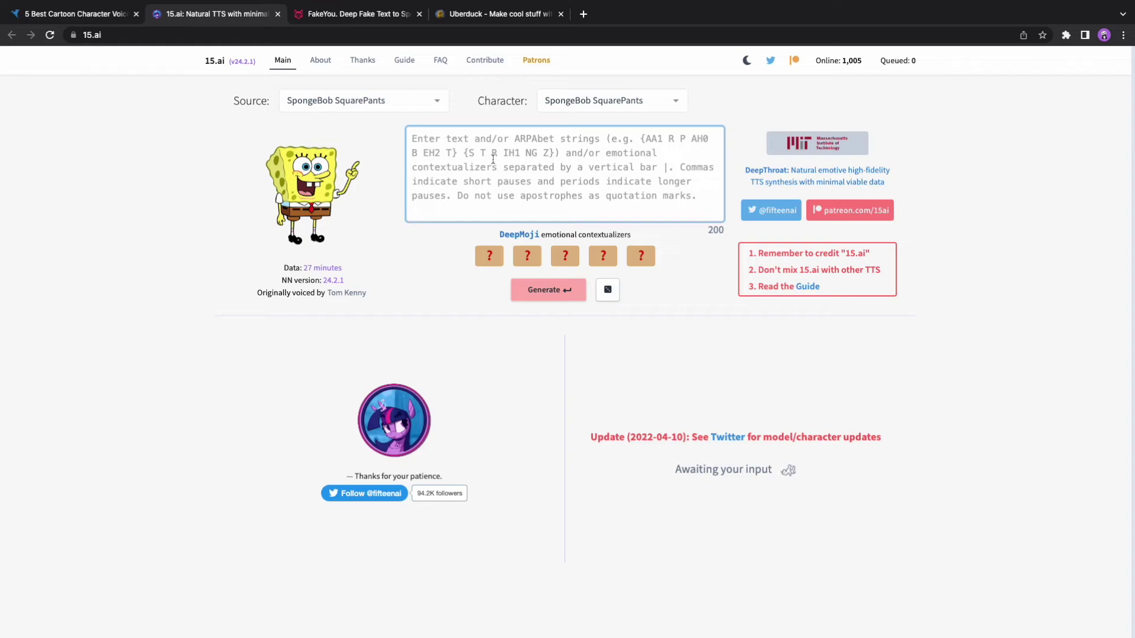
- Voice the square-head ghost quote as SpongeBob in 15.ai, play the first clip, then return to the exploringbits.com guide
type("I have a square head and a real ghost has a round one. All we have to do is make my head round and Booo, Im scary!")
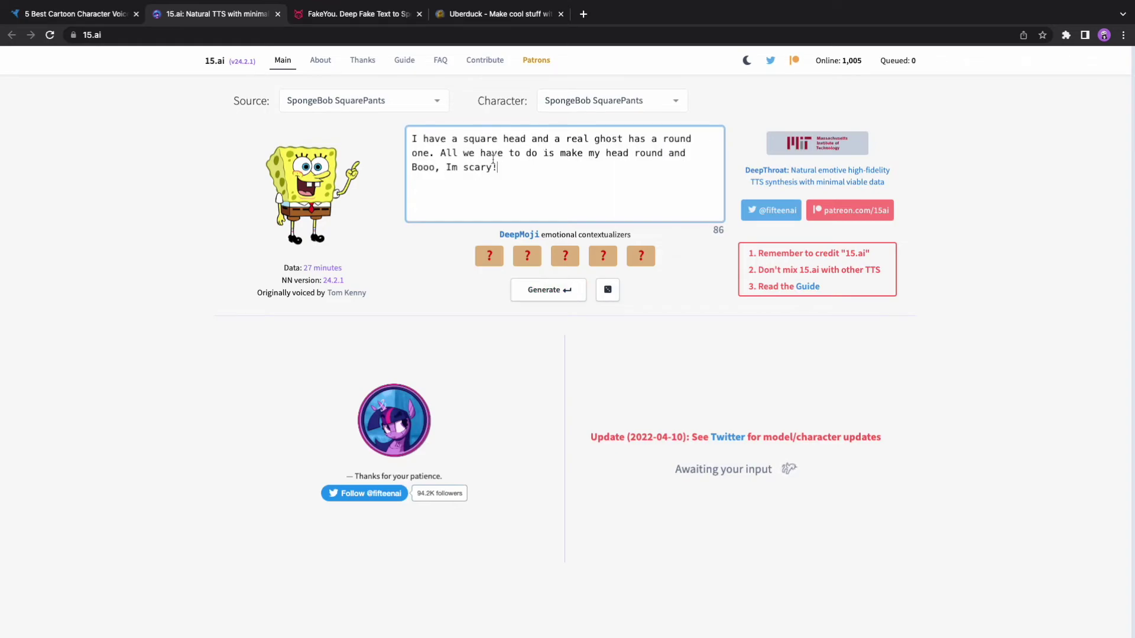
left_click(553, 297)
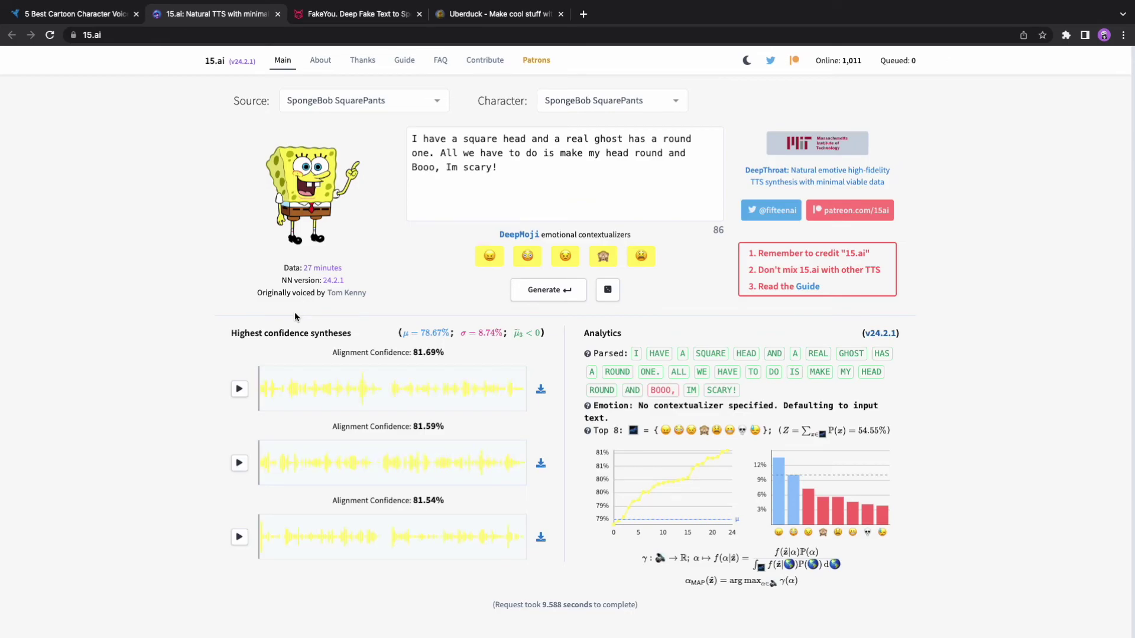
left_click(236, 392)
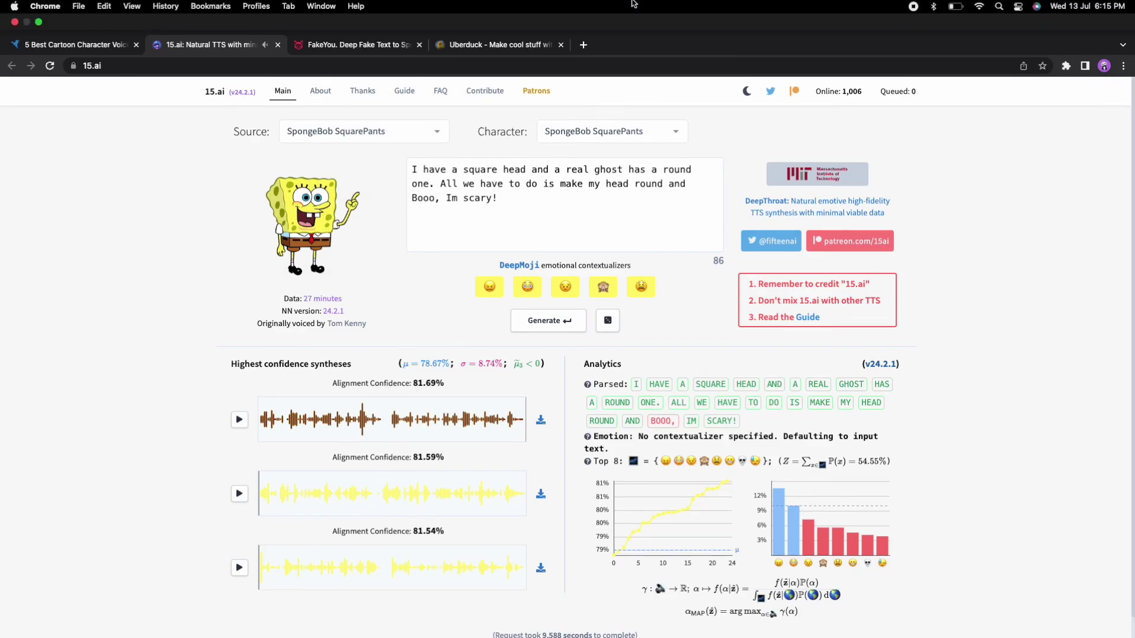
left_click(118, 18)
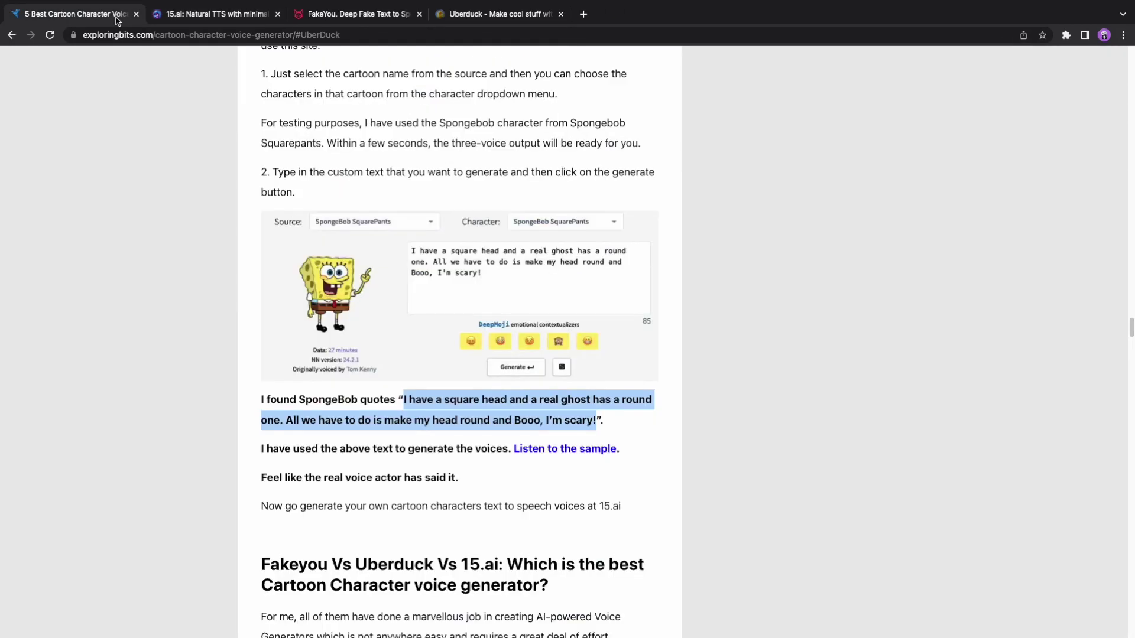
scroll(204, 145, "up", 20)
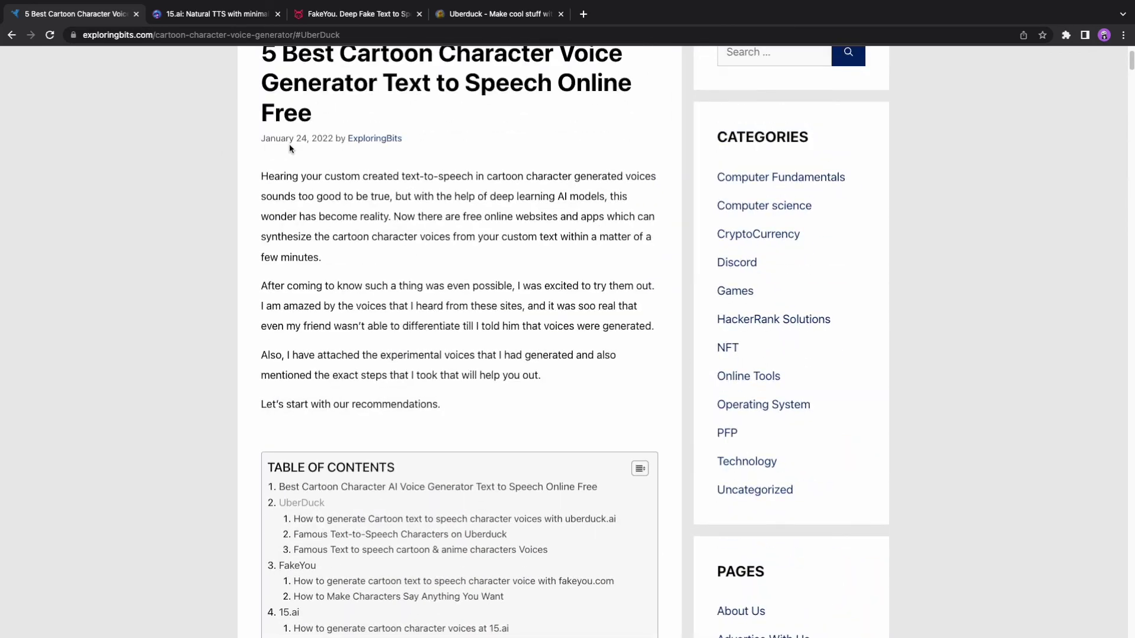